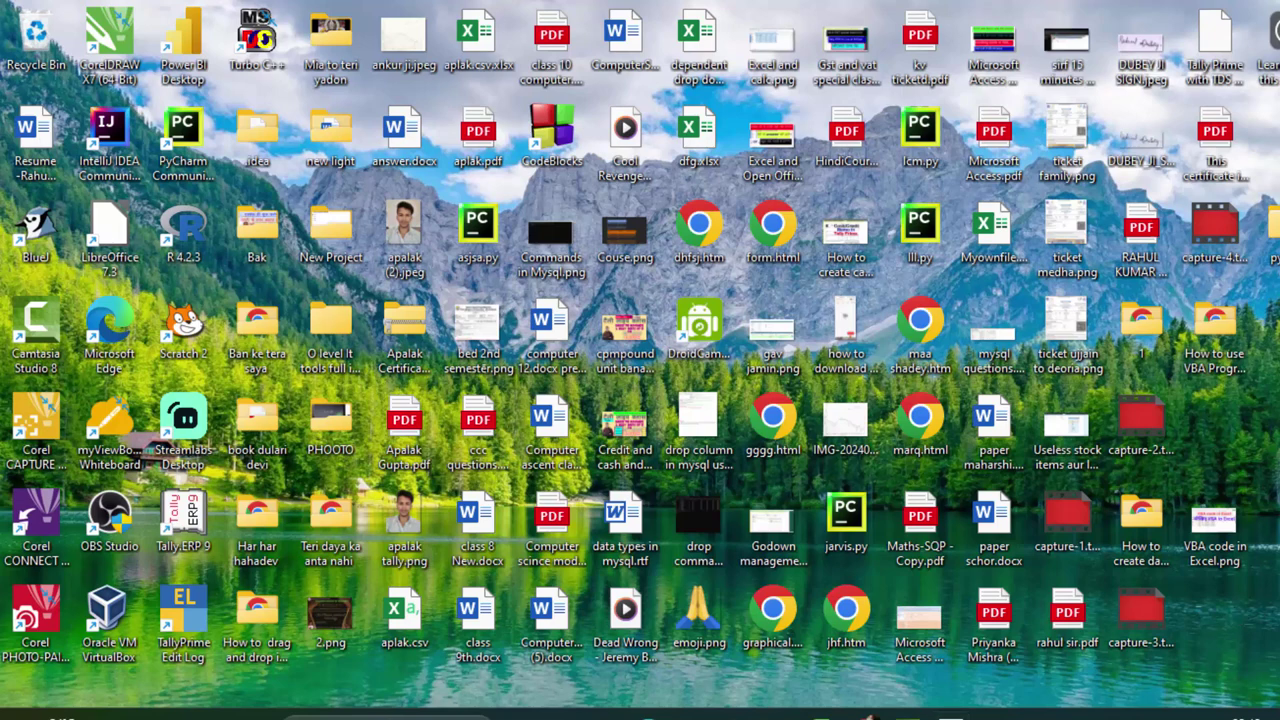
Refresh the desktop, then restore Book1 from the Excel taskbar preview.
right_click(1202, 409)
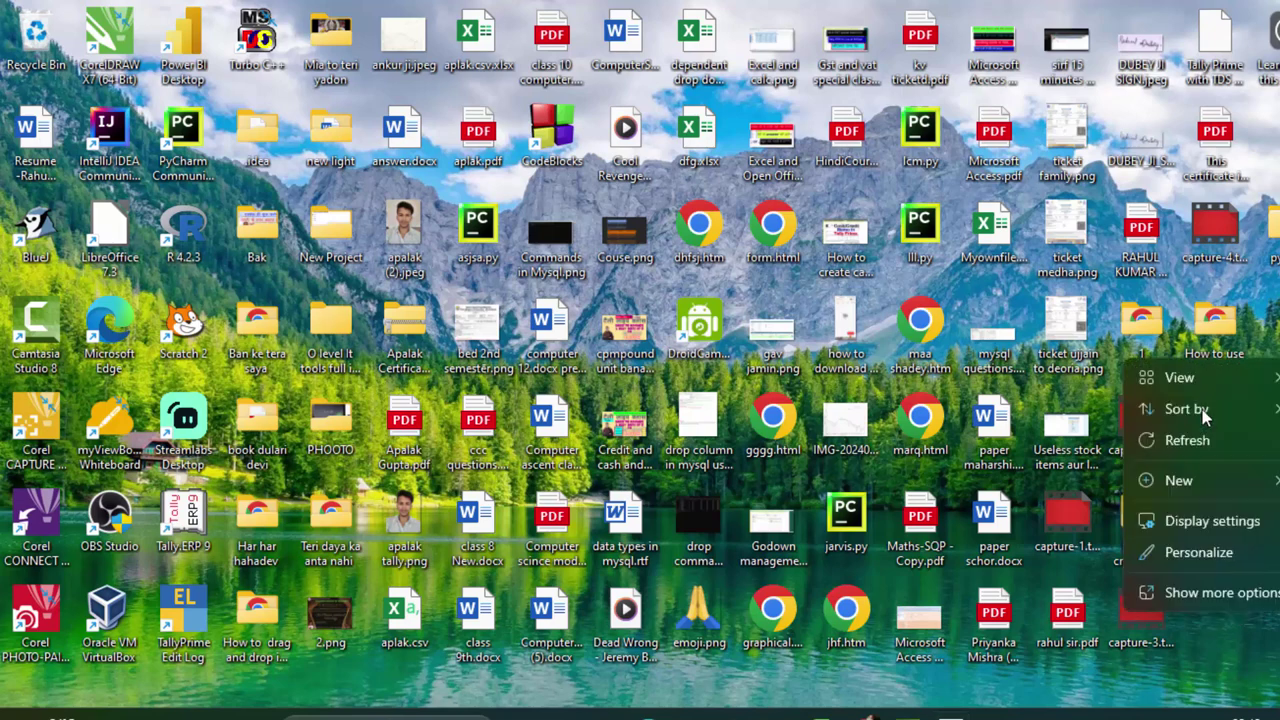
click(1203, 434)
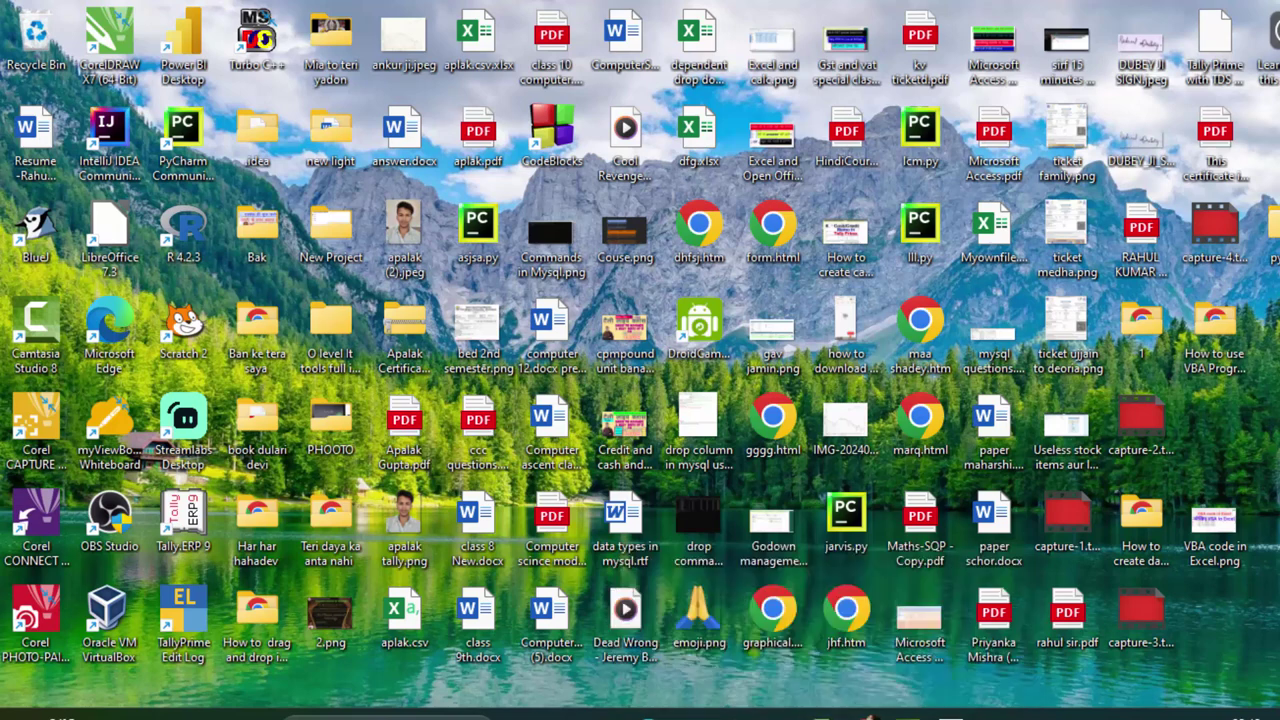
mouse_move(822, 716)
click(699, 635)
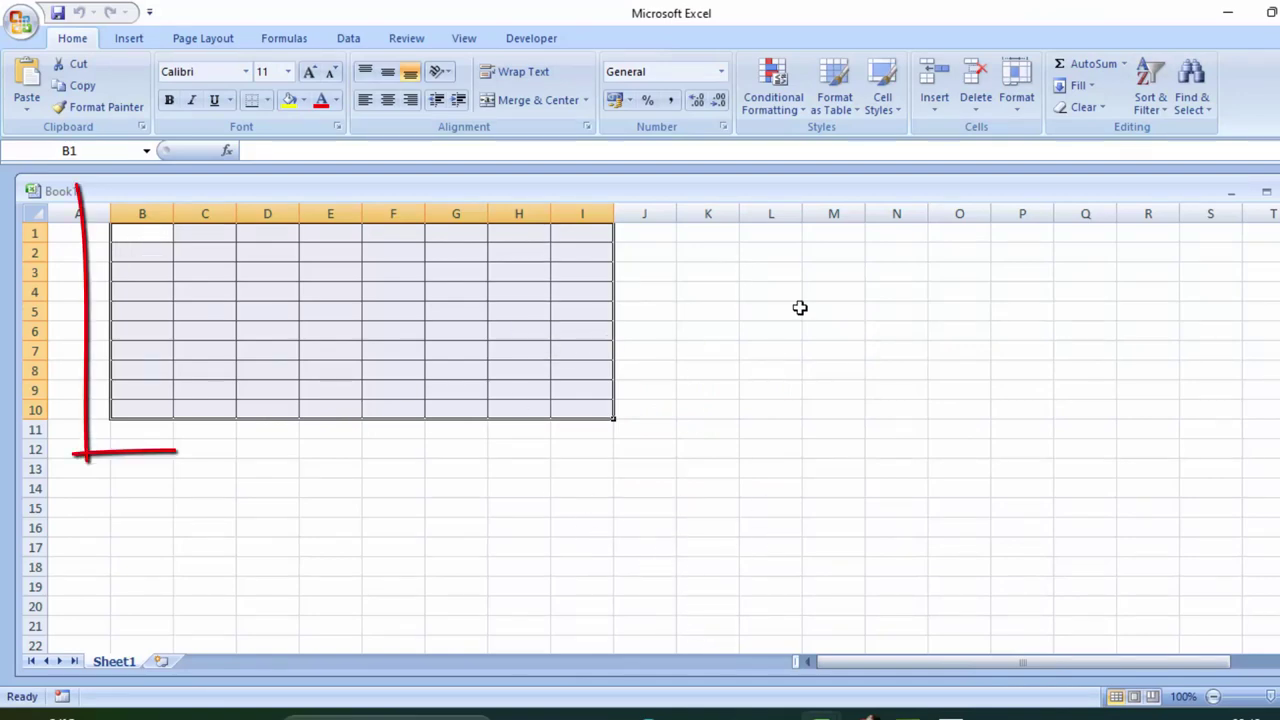
Select K3:P10 and run the CreateBorders macro on it from the Alt+F8 list.
drag(691, 277, 1029, 403)
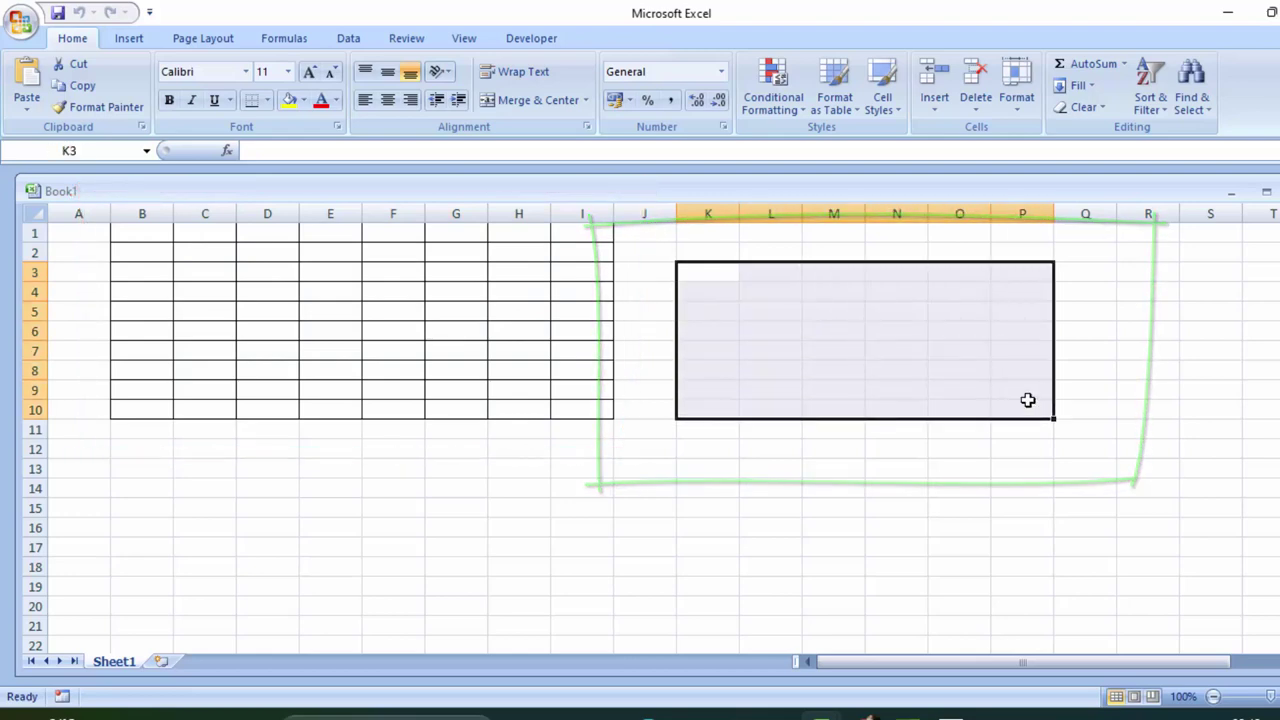
key(alt+F8)
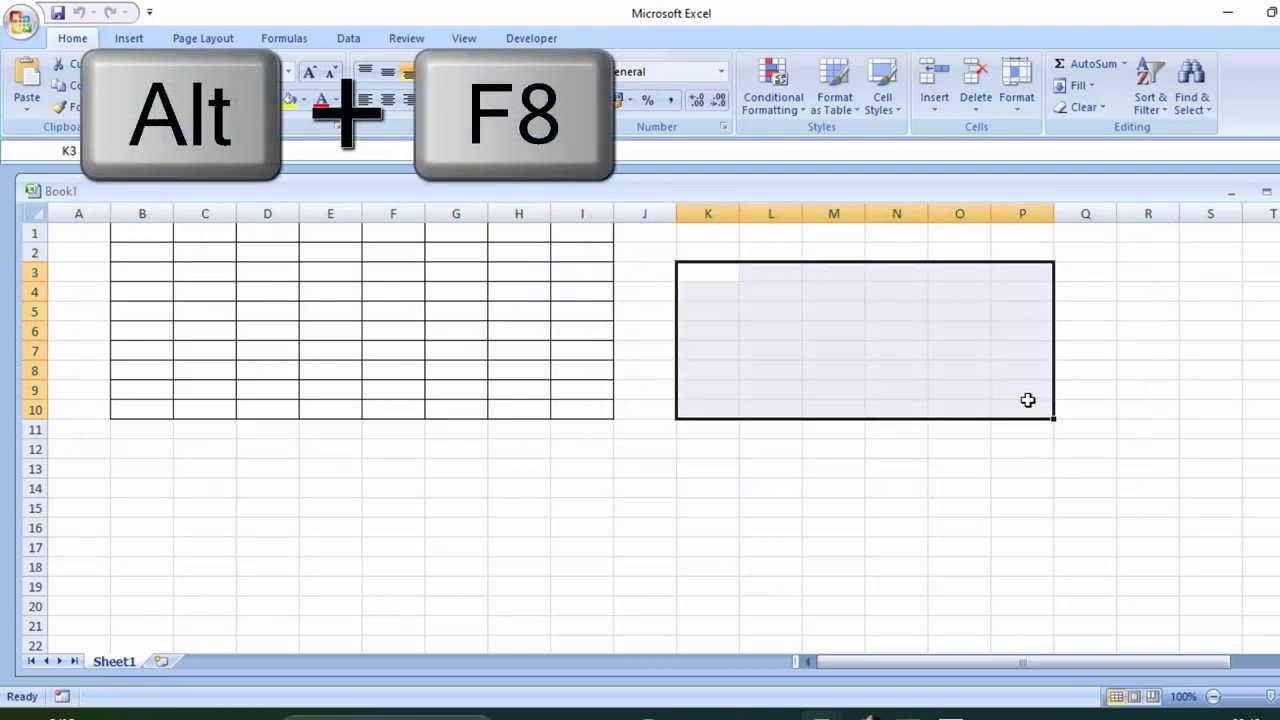
key(alt)
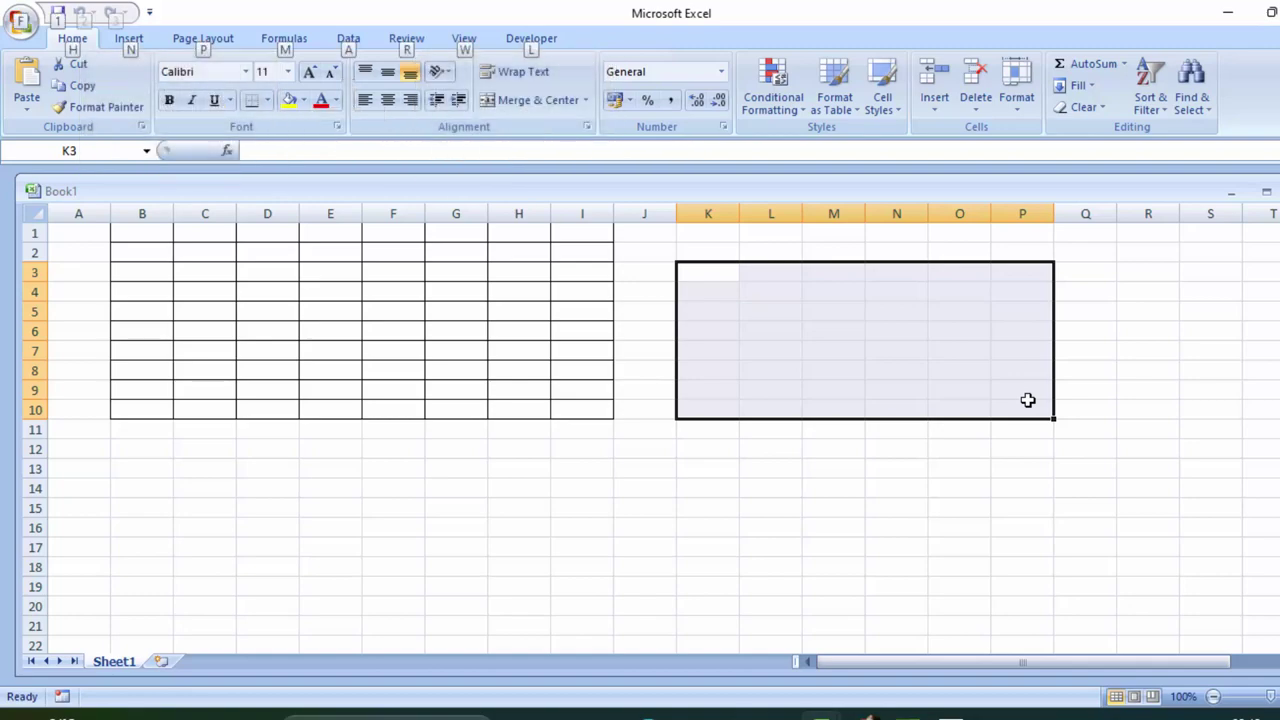
key(alt+F8)
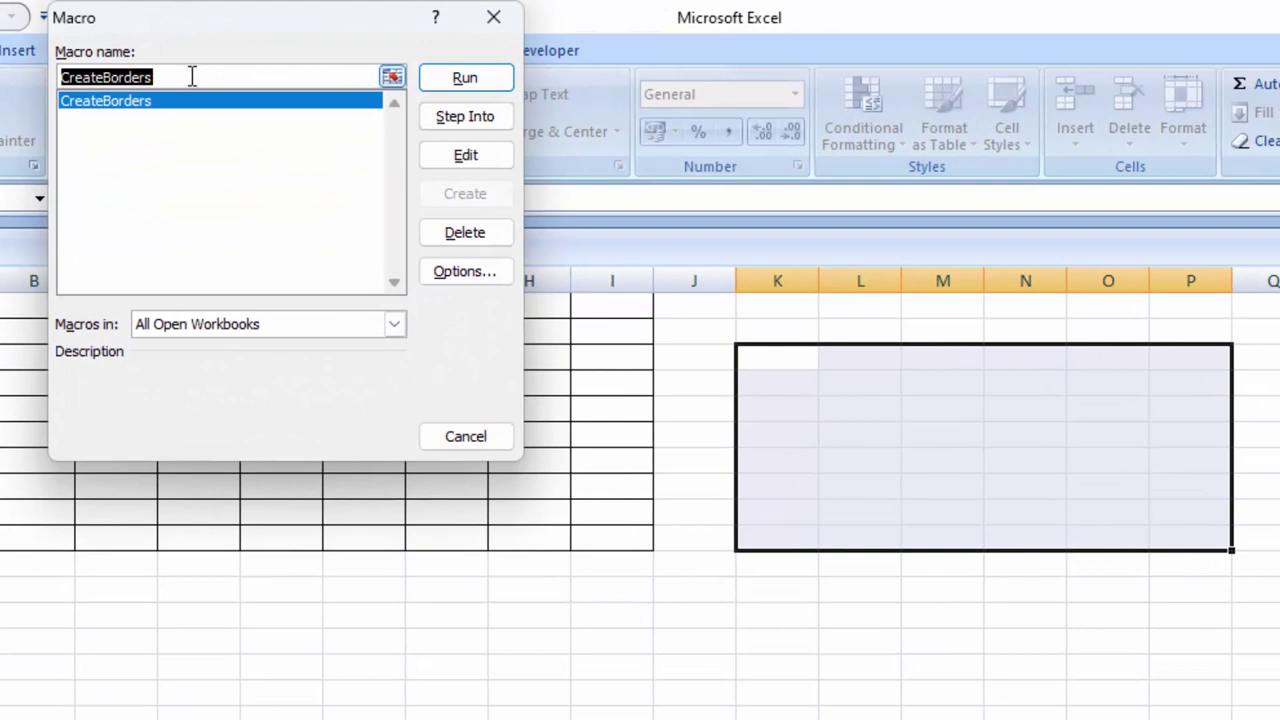
click(462, 80)
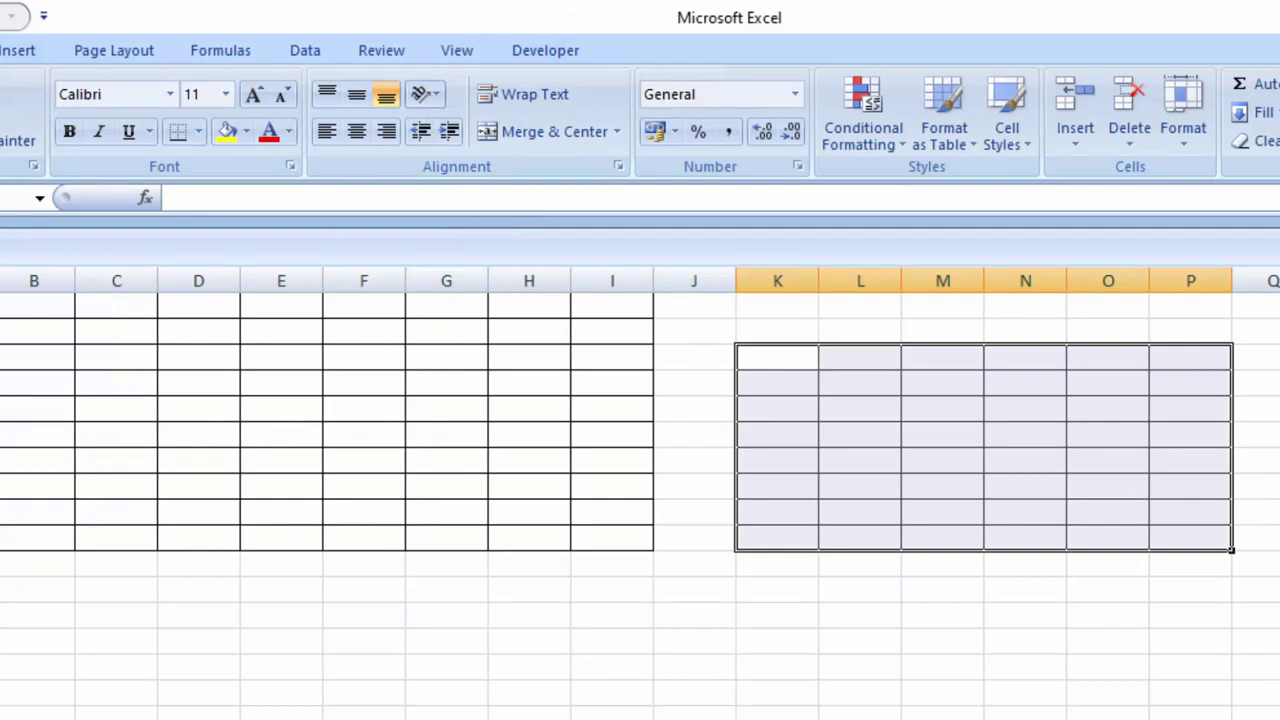
Select C2:K12 and run the CreateBorders macro to border every cell.
mouse_move(251, 334)
mouse_down()
mouse_move(654, 527)
mouse_move(984, 578)
mouse_up()
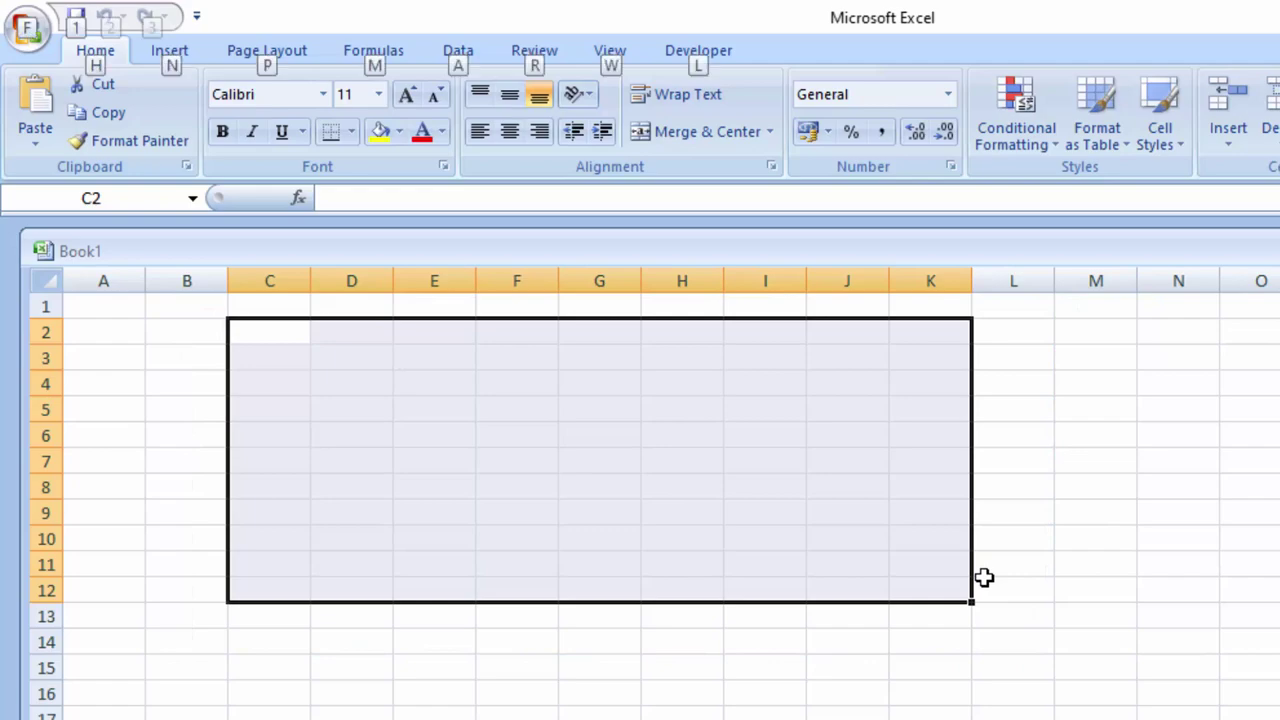
key(alt+F8)
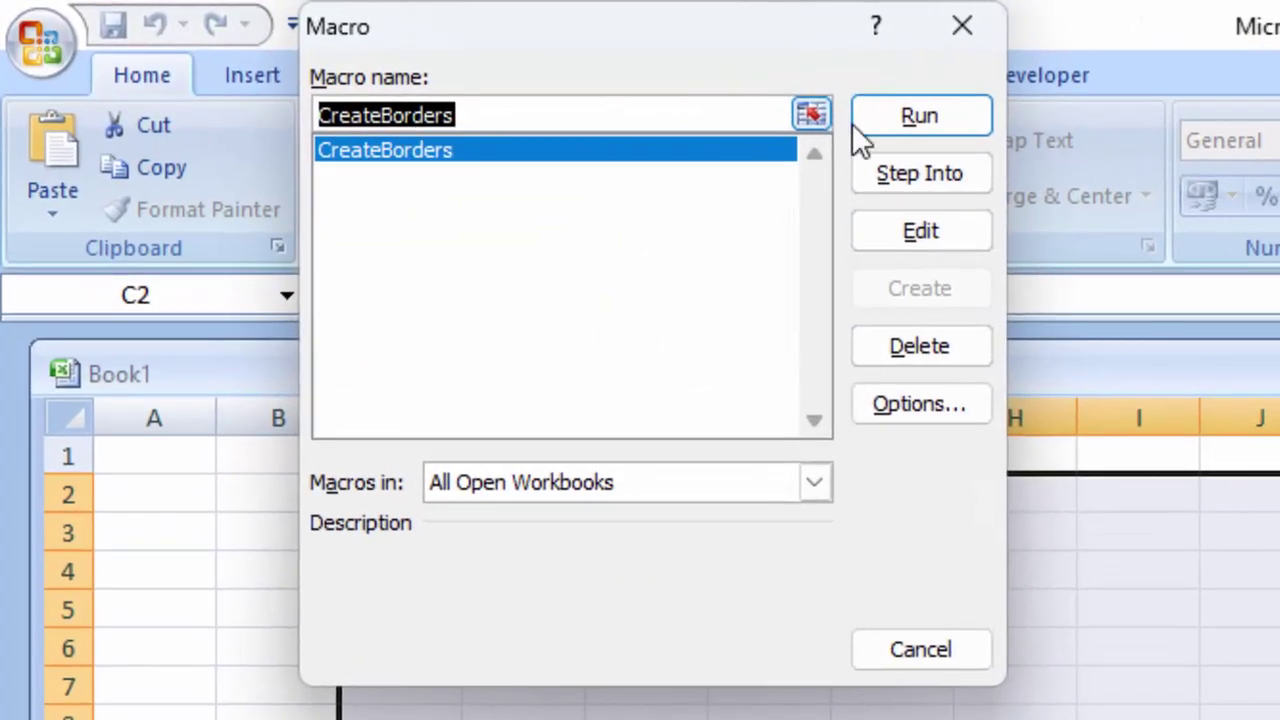
click(712, 100)
click(758, 104)
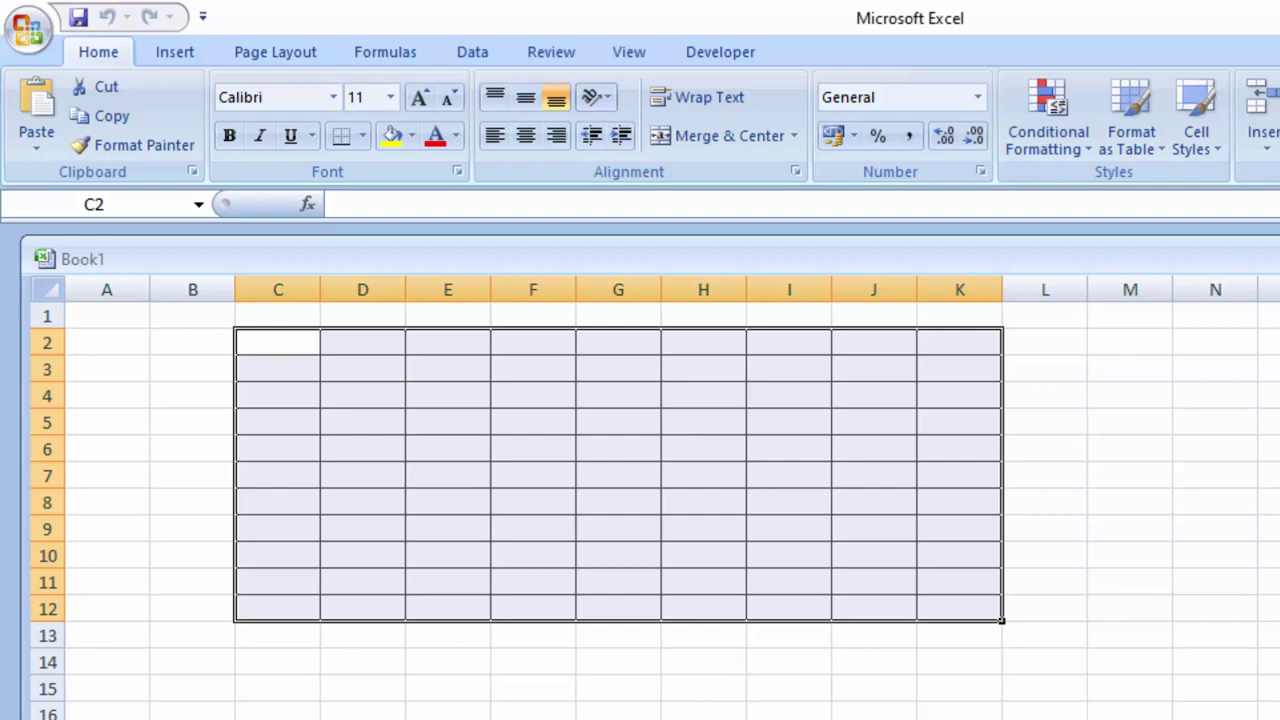
Close Book1 without saving, then relaunch Microsoft Office Excel 2007 from Start search 'ex'.
key(ctrl+w)
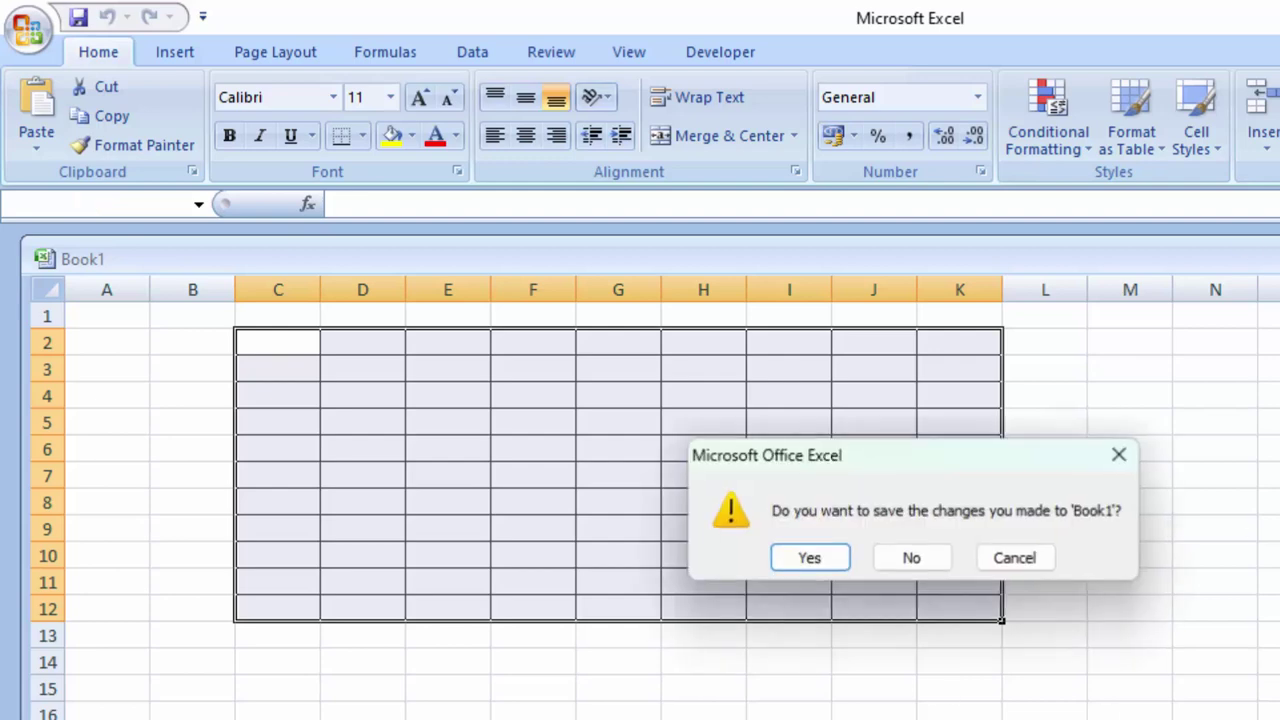
click(913, 560)
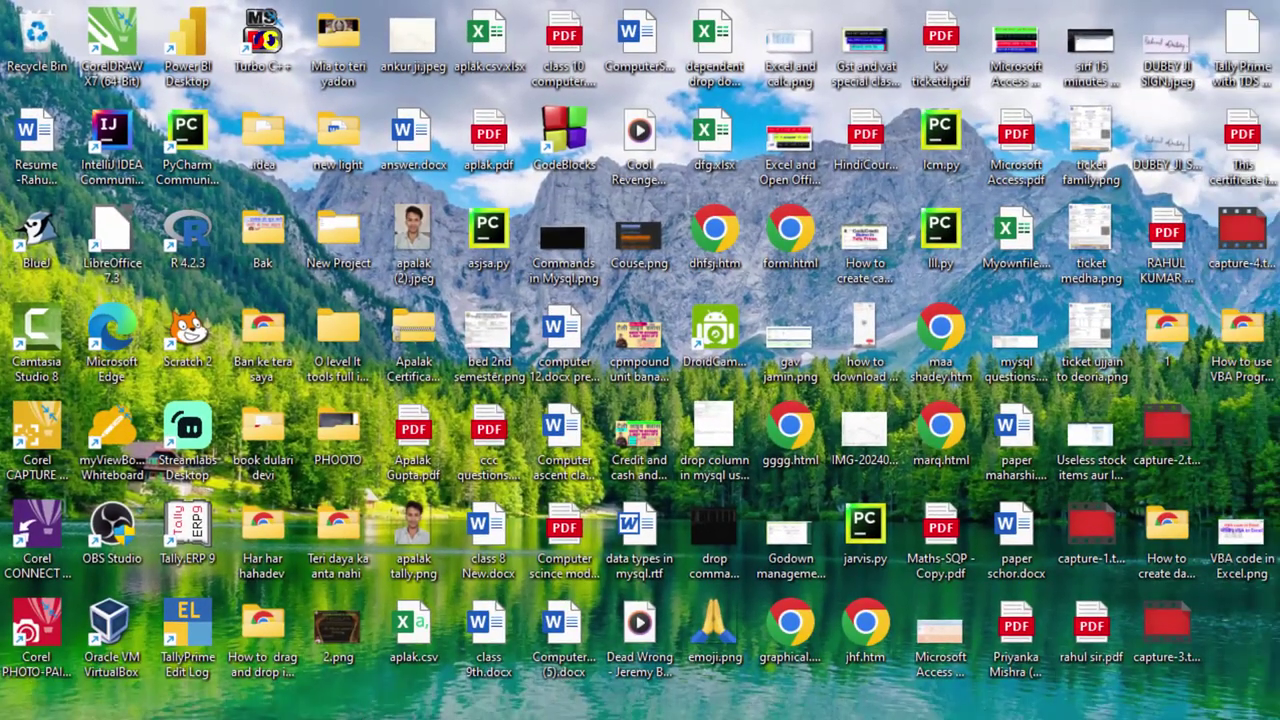
key(super)
text(e)
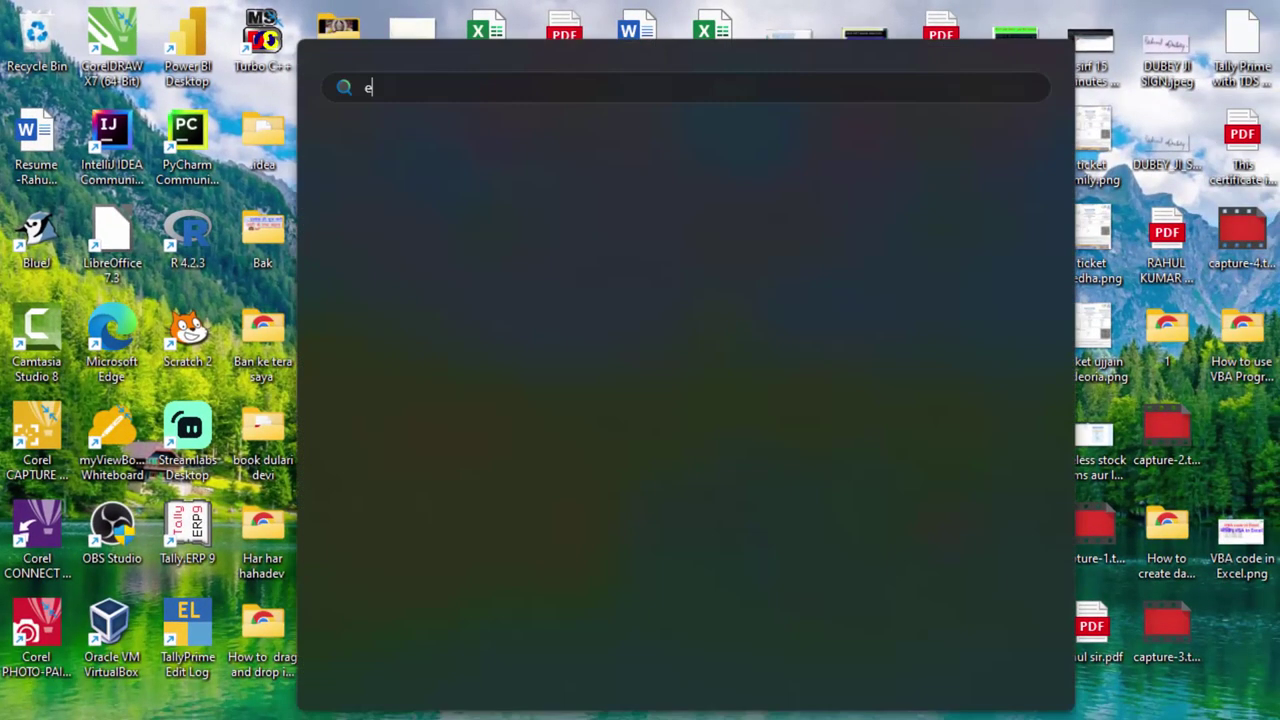
text(x)
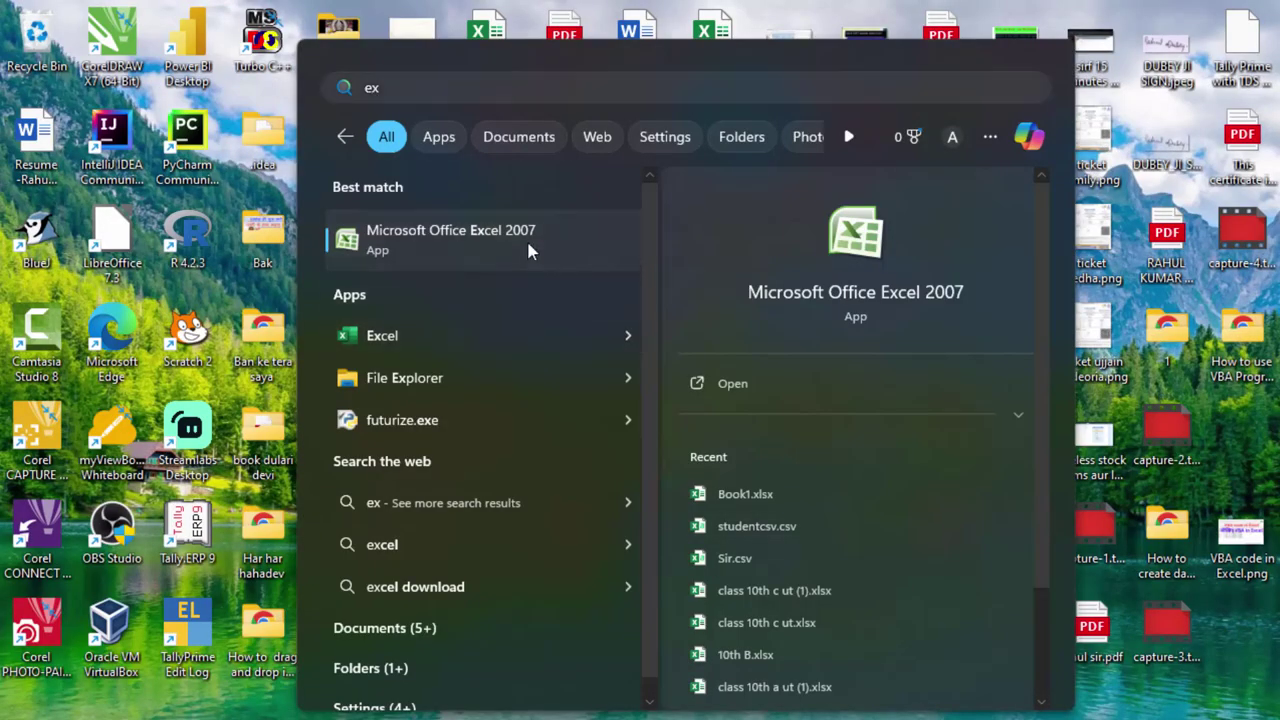
click(526, 240)
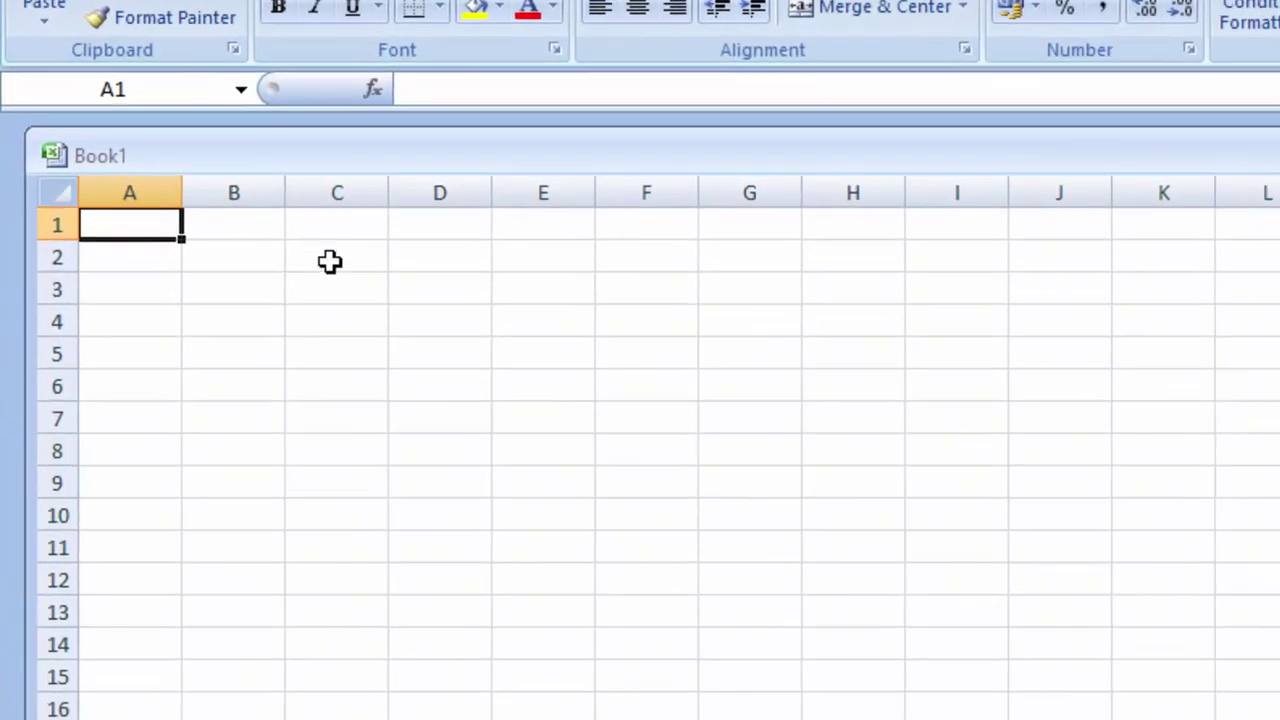
Select C2:K13 and open the Visual Basic Editor with Alt+F11.
drag(248, 258, 866, 512)
drag(1178, 601, 1178, 601)
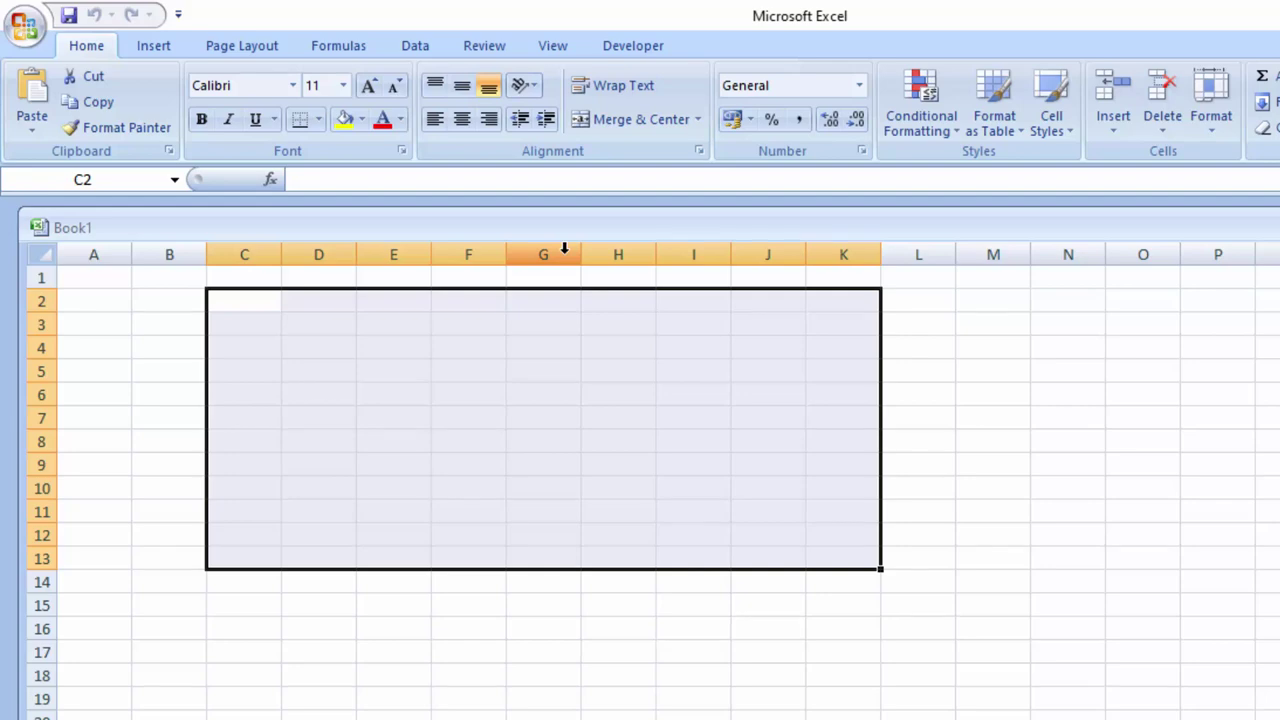
key(alt+F11)
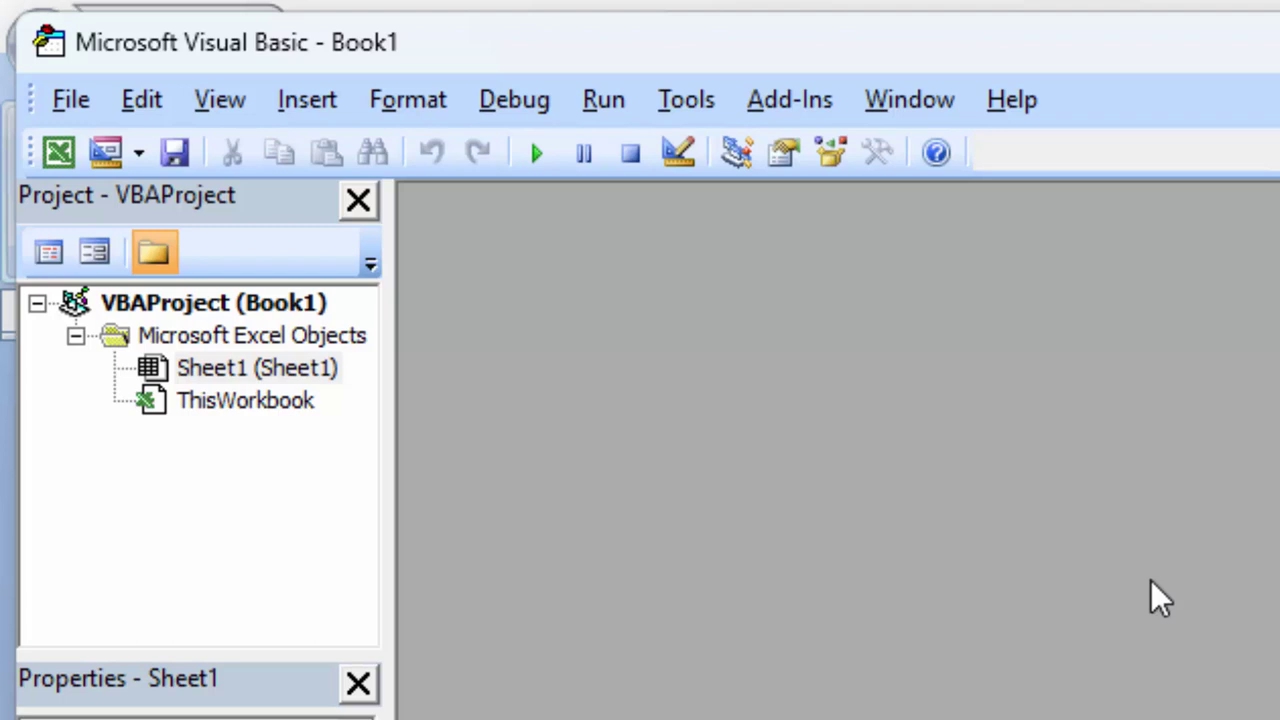
Insert Module1 and paste the CreateBorders sub setting Borders.LineStyle to xlContinuous.
click(300, 117)
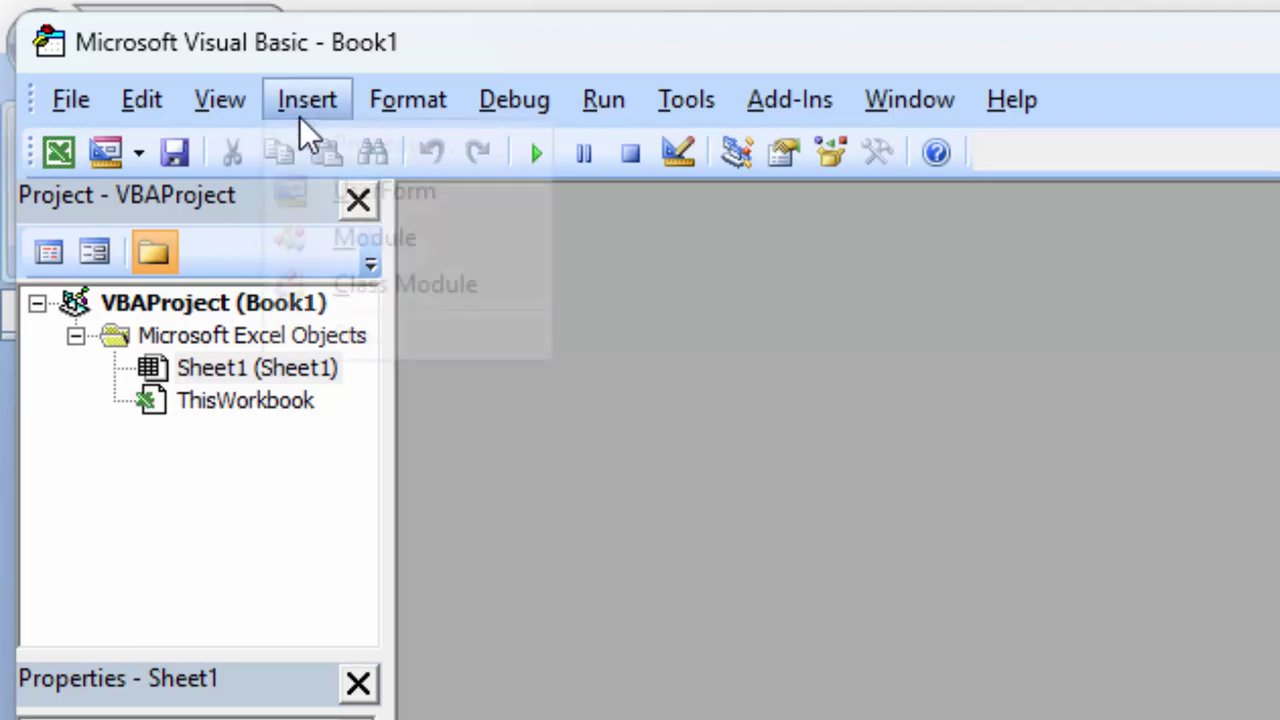
click(348, 232)
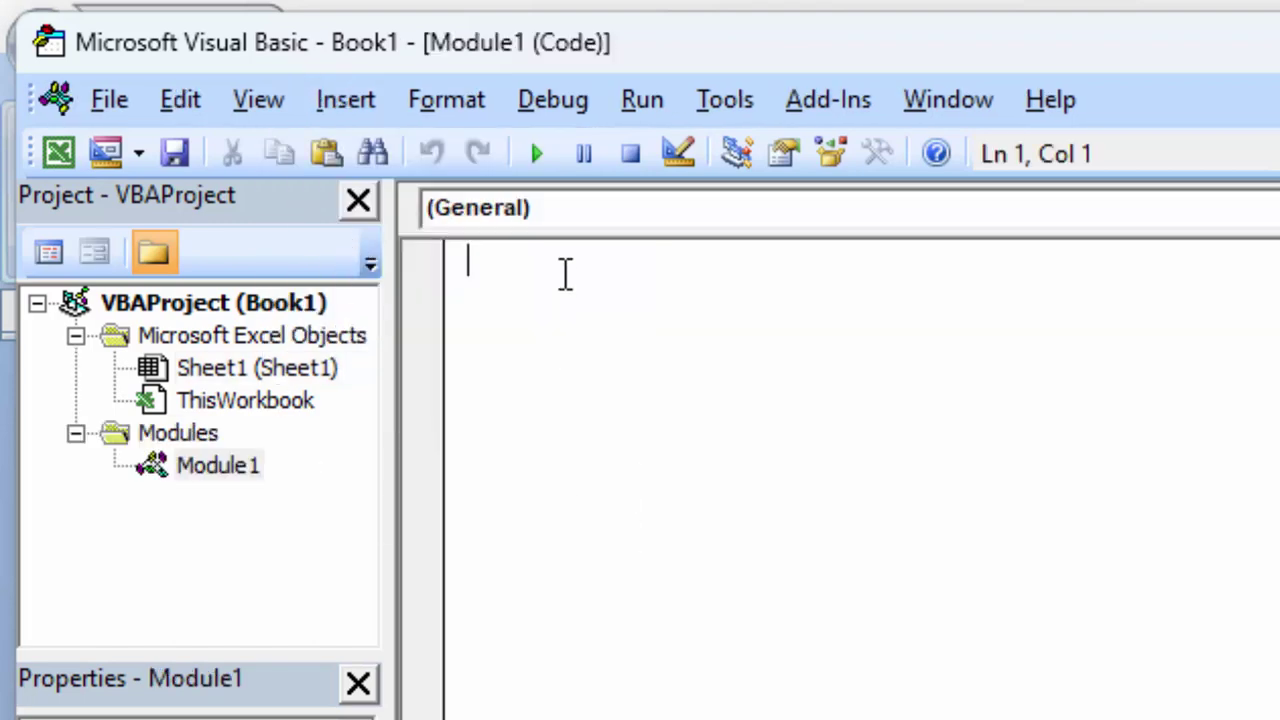
text(Sub CreateBorders()     Dim selectedRange As Range     Set selectedRange = Selection     selectedRange.Borders.LineStyle = xlContinuous End Sub)
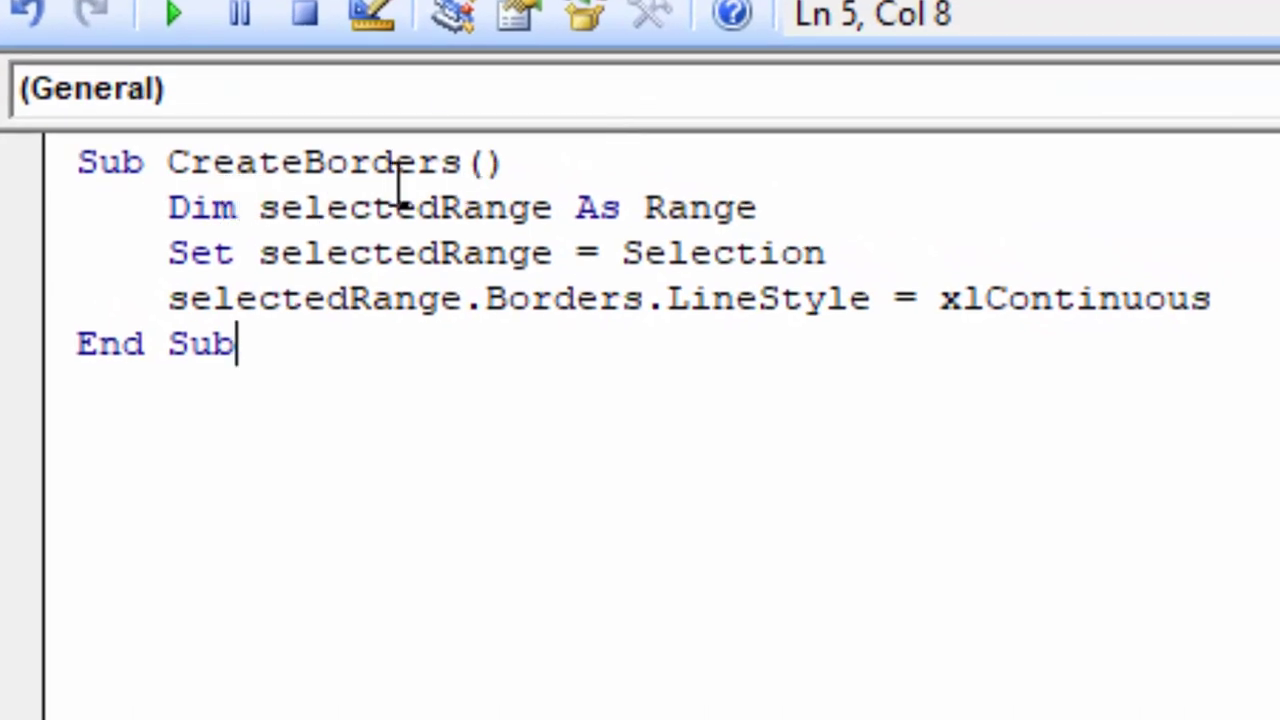
mouse_move(166, 170)
mouse_down()
mouse_move(435, 150)
mouse_move(458, 160)
mouse_up()
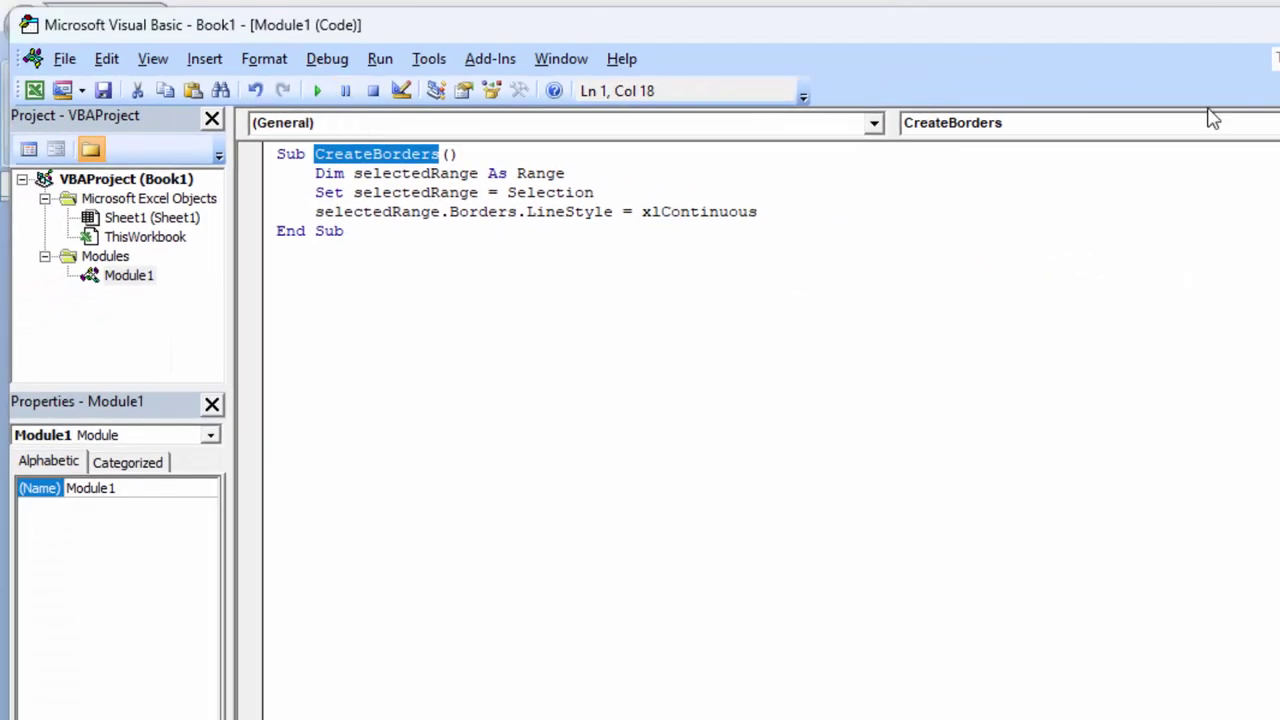
Save the workbook as border.xlsx, declining the overwrite and accepting the macro-free format.
click(105, 91)
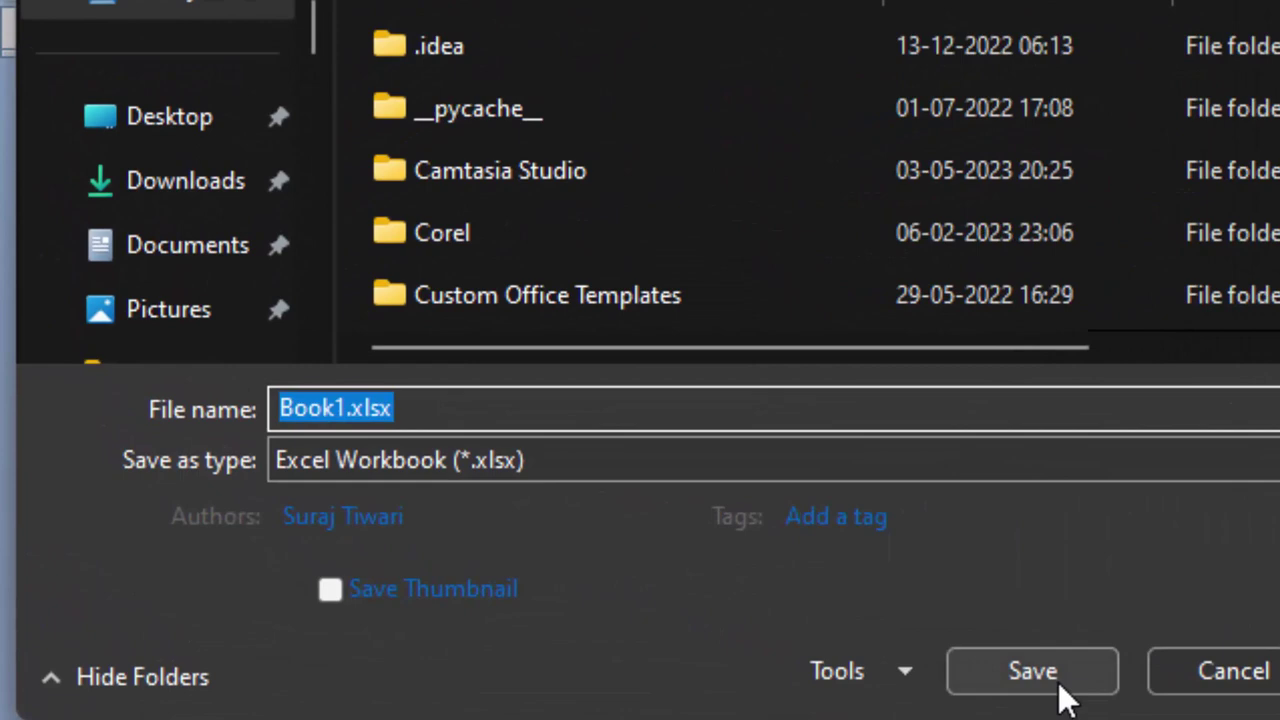
click(915, 645)
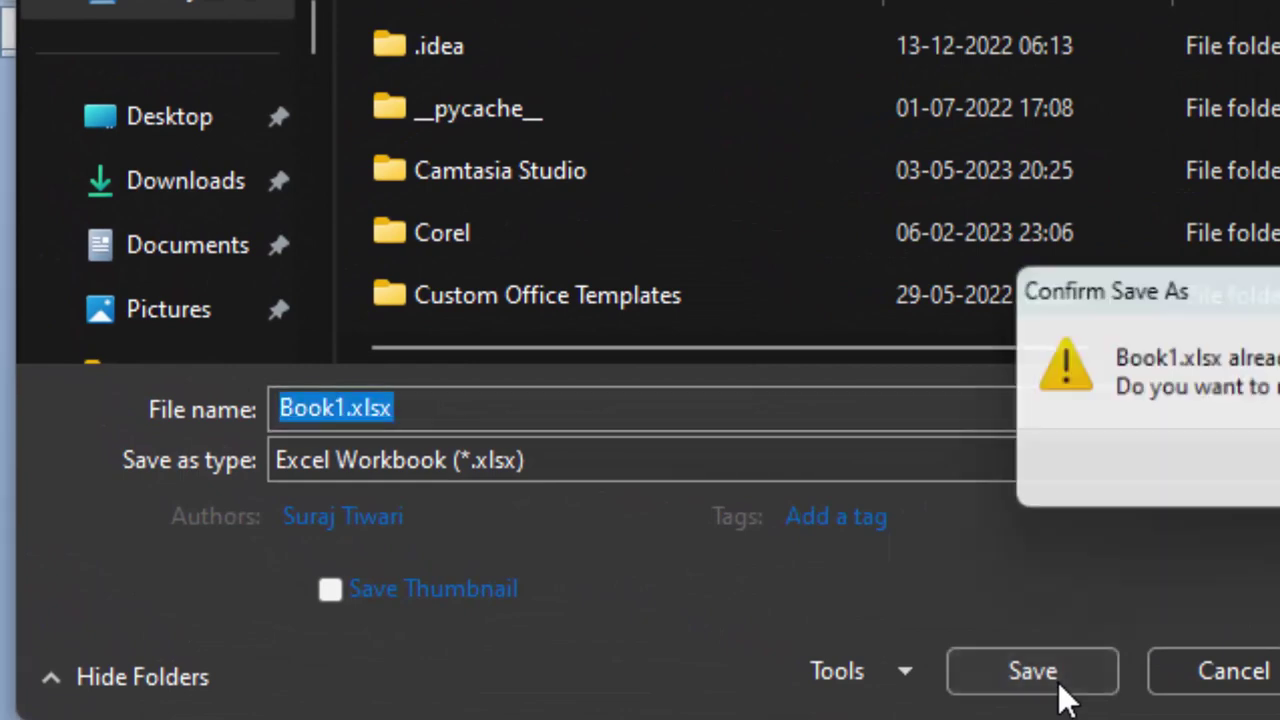
key(n)
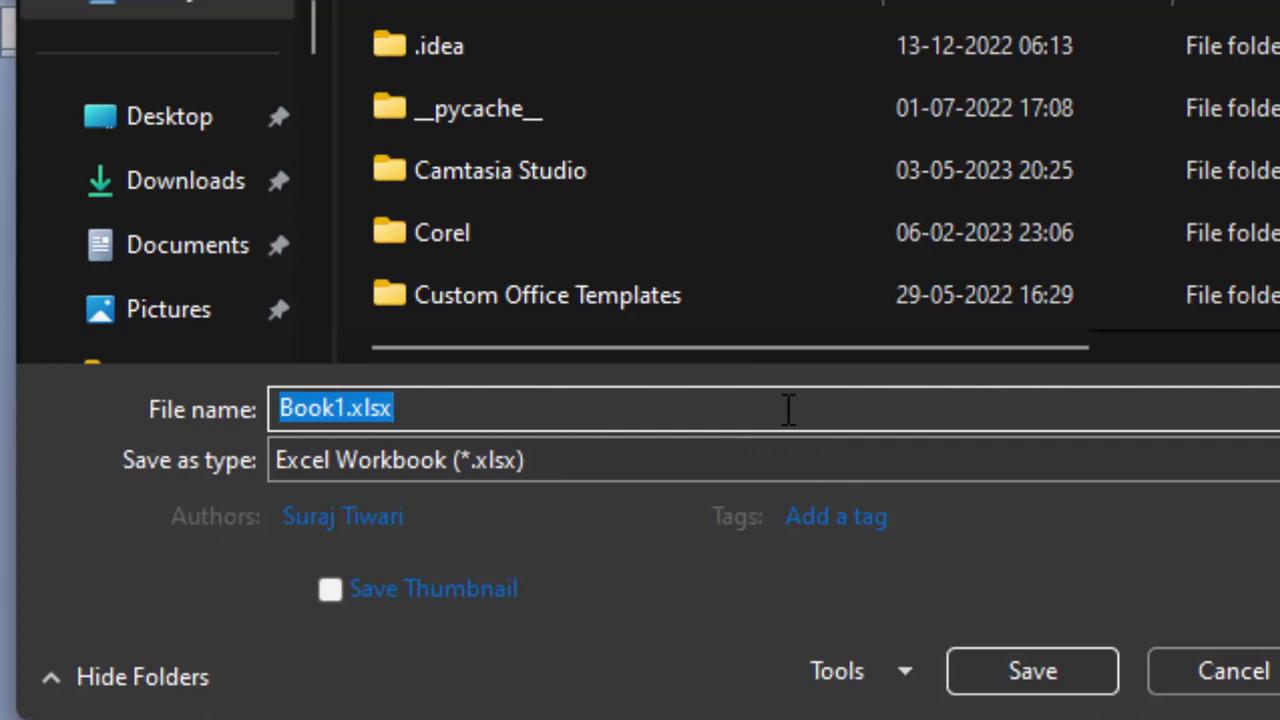
key(BackSpace)
text(b)
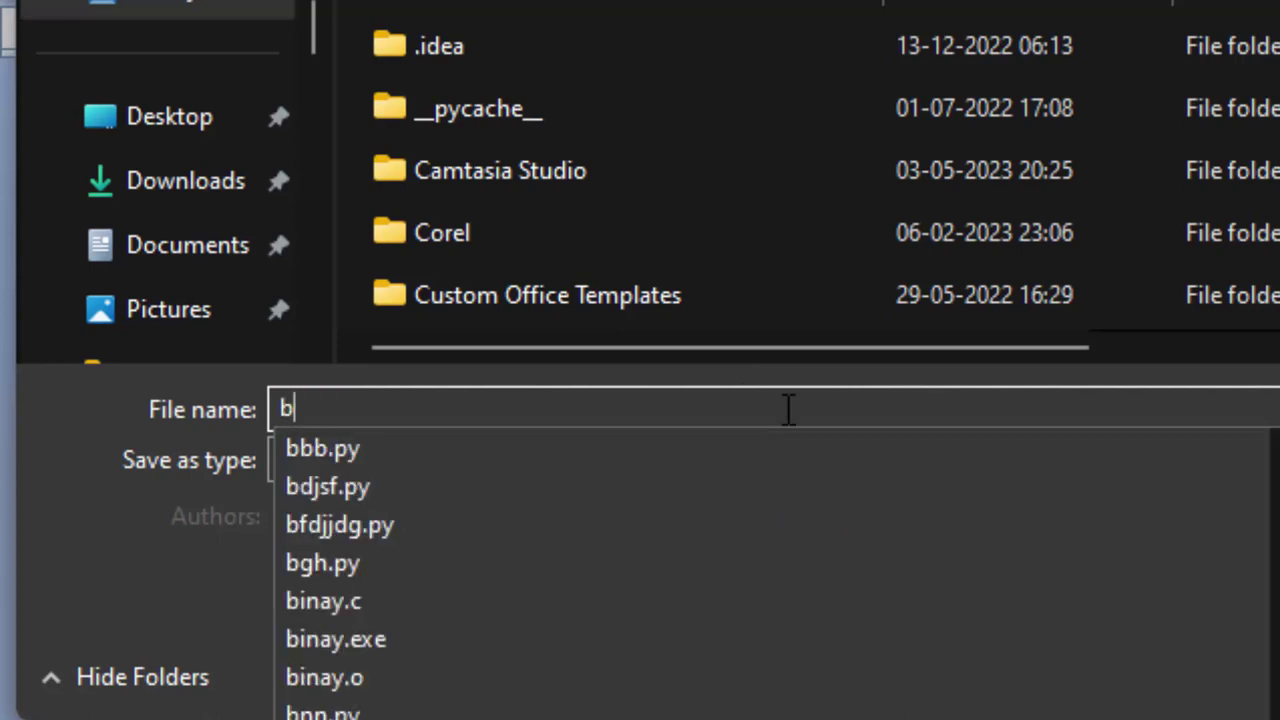
text(order)
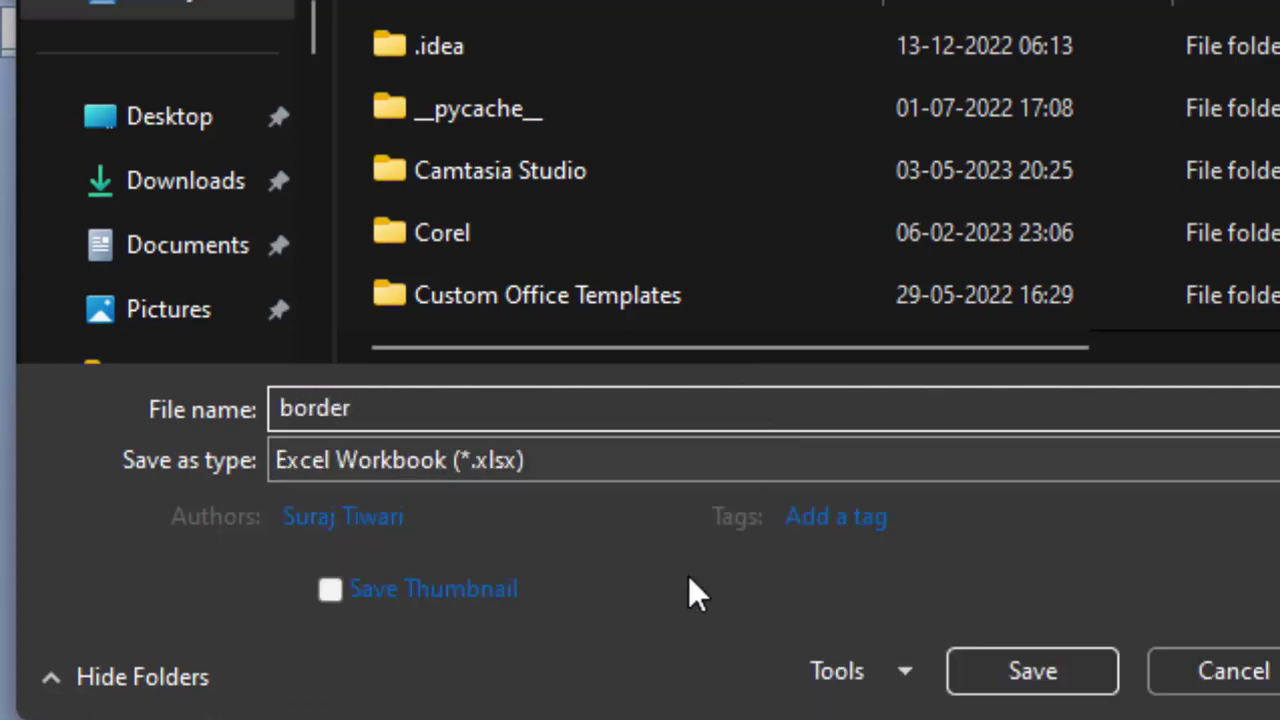
click(1070, 671)
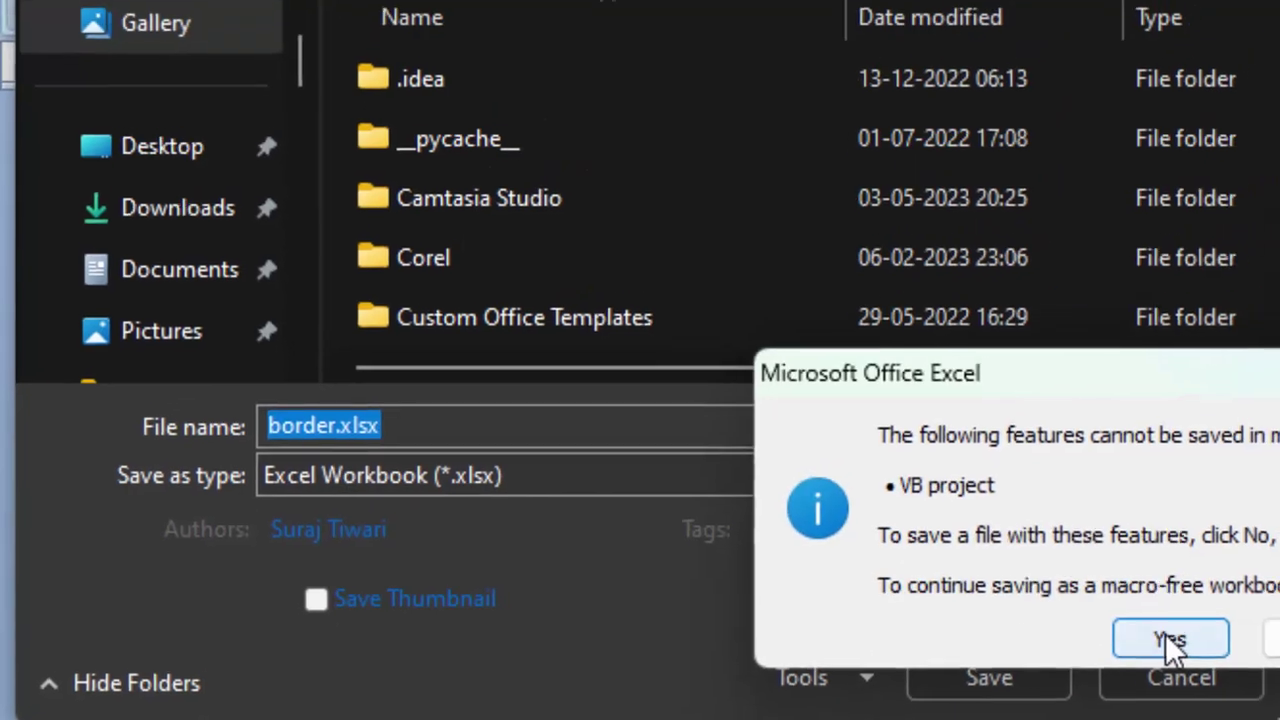
click(1180, 632)
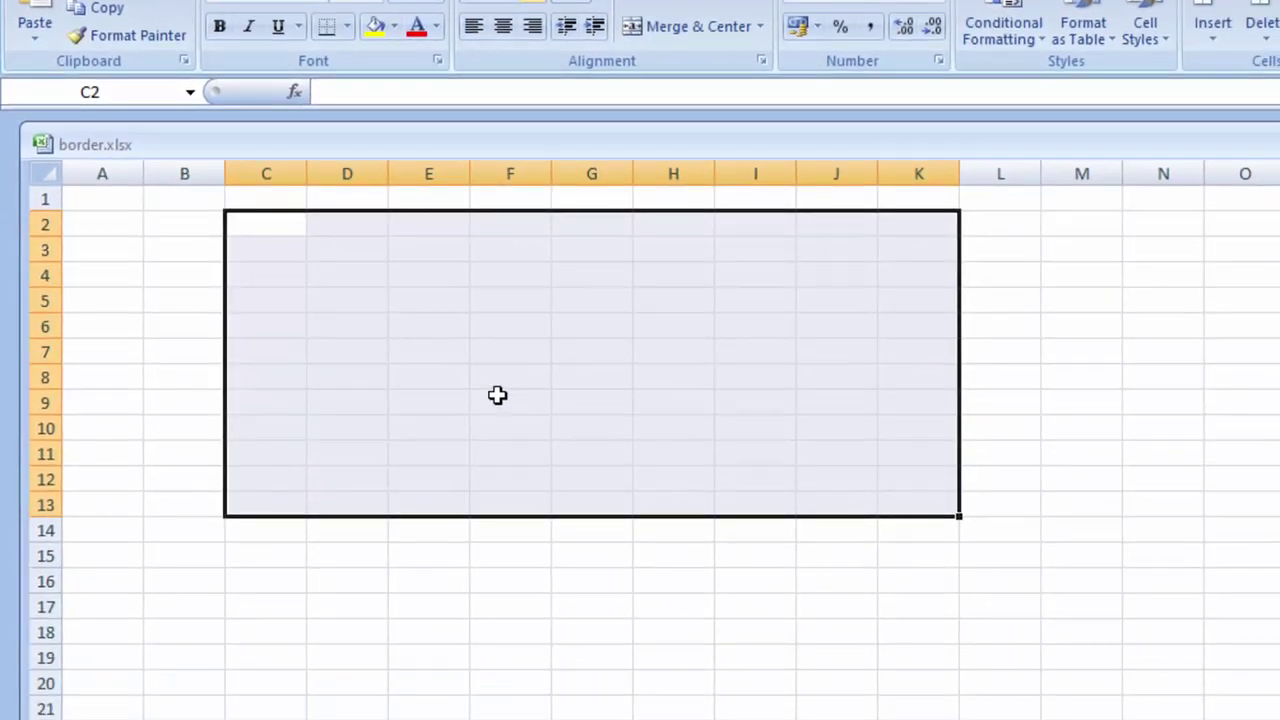
Review the CreateBorders code, then run it to border every cell of C2:K13.
key(alt+F8)
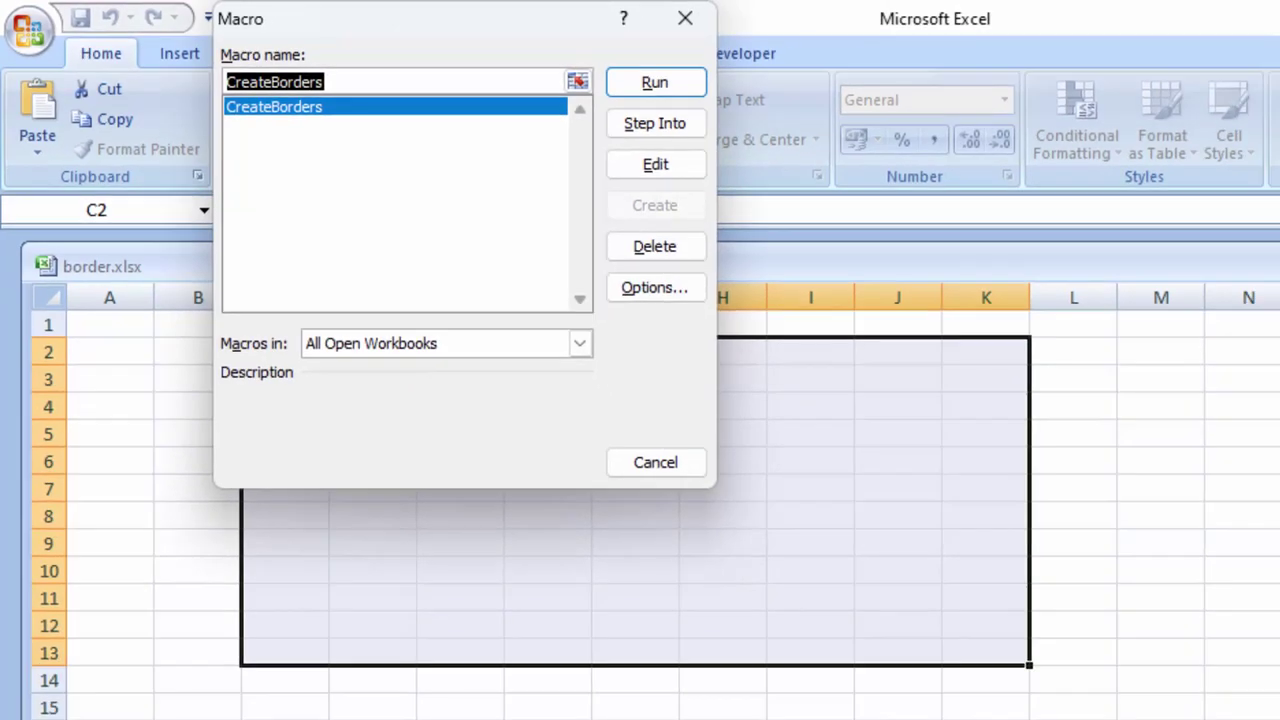
click(655, 164)
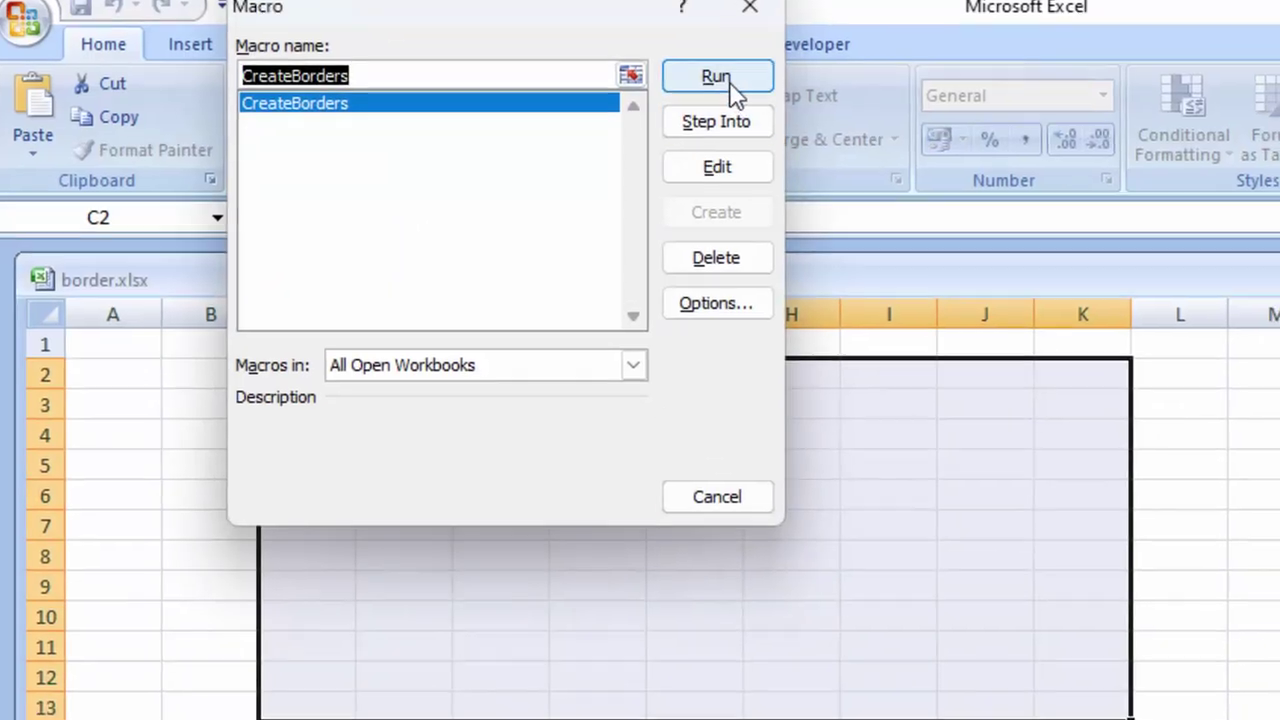
click(716, 77)
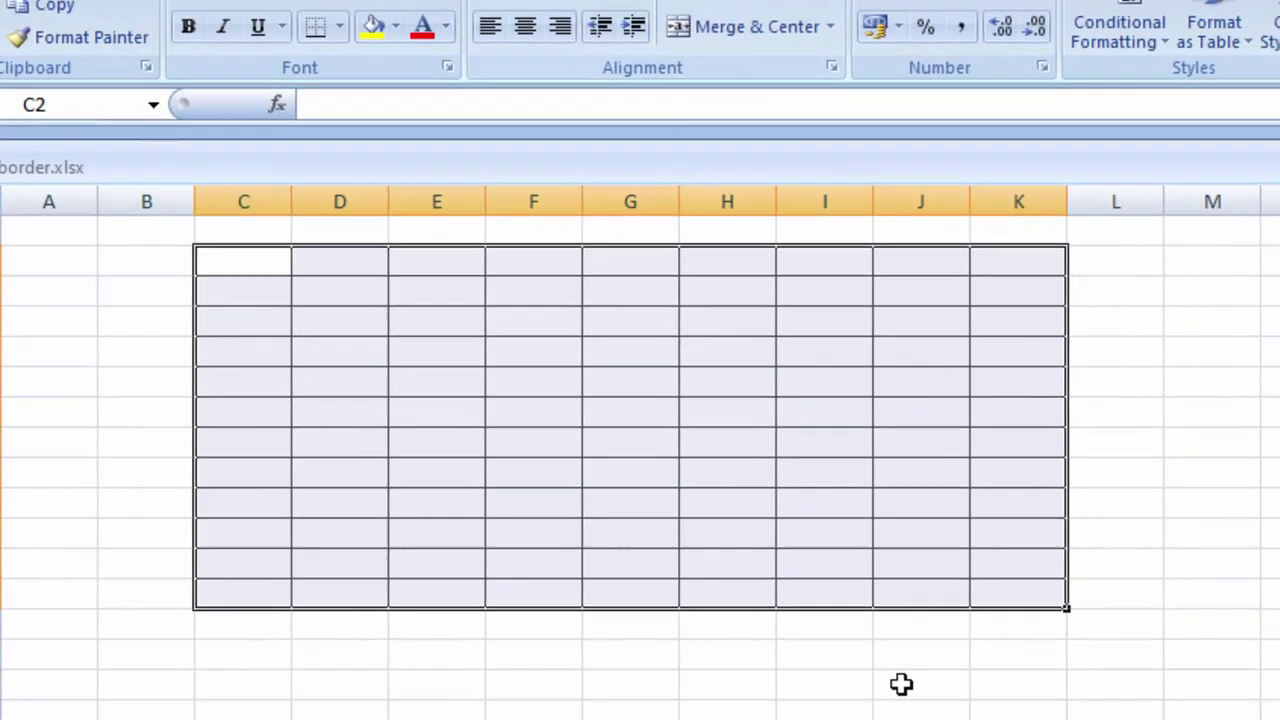